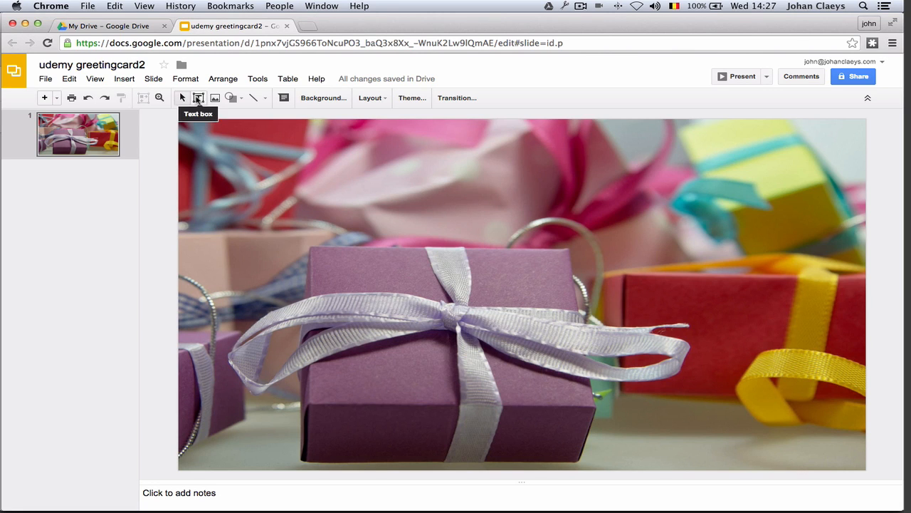
# Add a wide text box across the upper part of the slide reading "Have a great time this festive season !"
pyautogui.click(198, 100)
pyautogui.moveTo(245, 169); pyautogui.dragTo(741, 255)
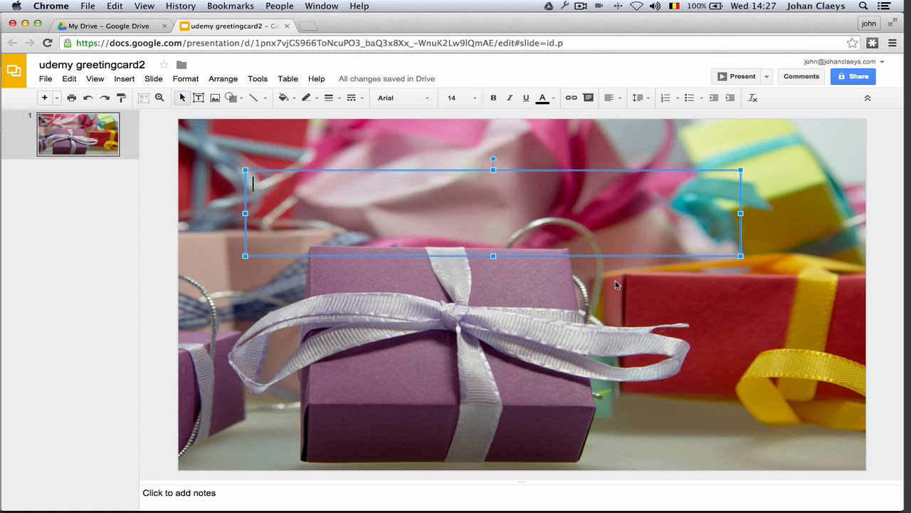
pyautogui.write('Hav')
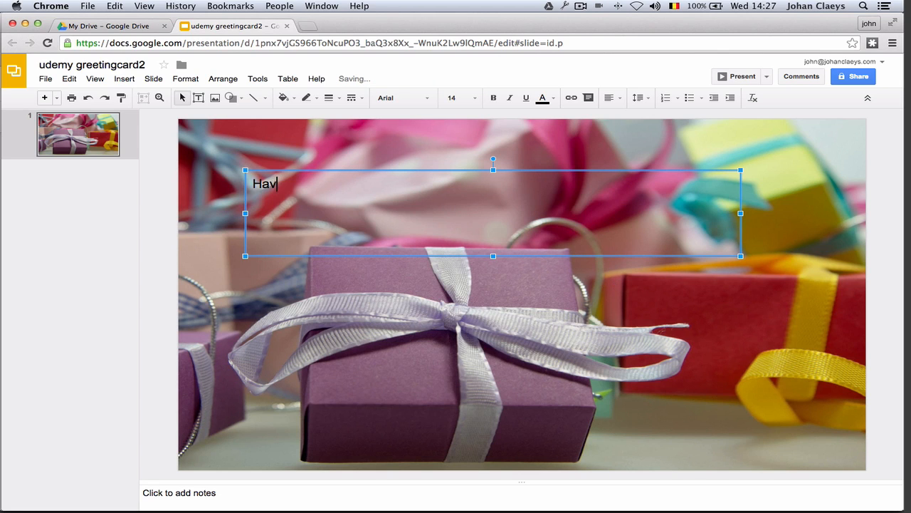
pyautogui.write('e a great time th')
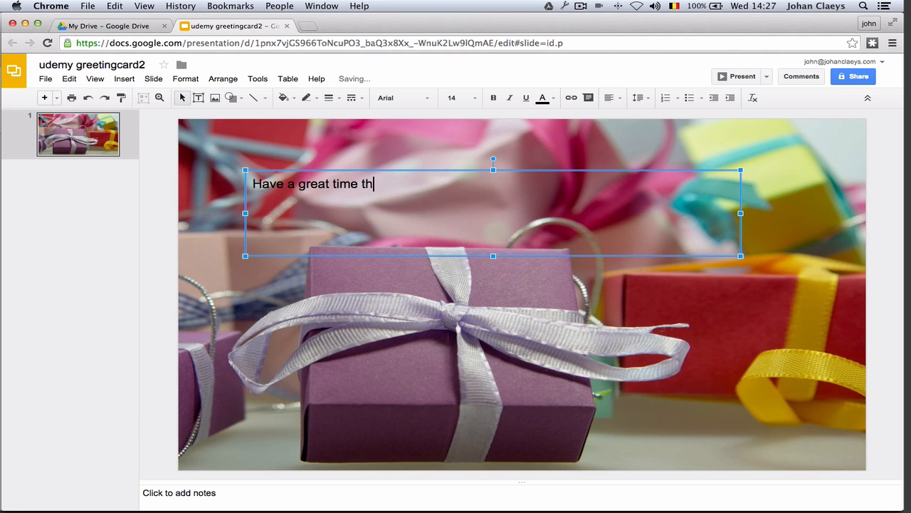
pyautogui.write('is festive sea')
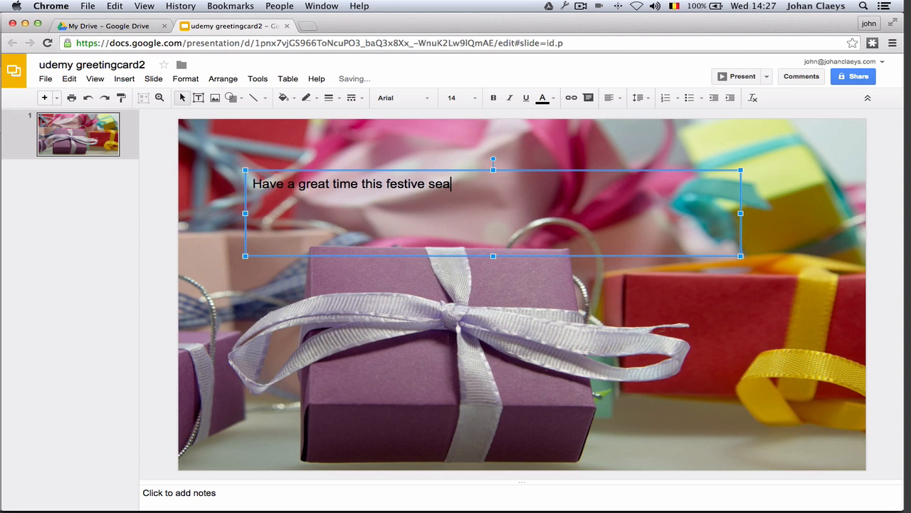
pyautogui.write('son !')
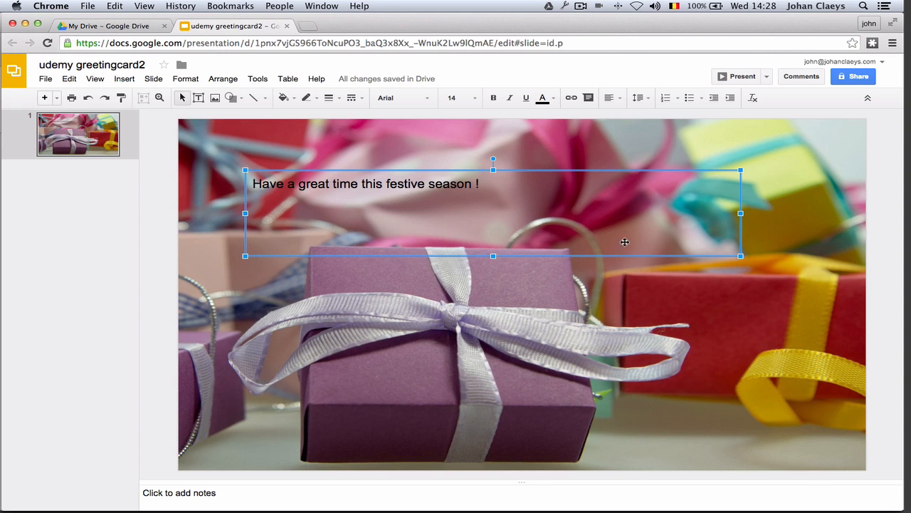
# Format the greeting text in Comic Sans MS at font size 48
pyautogui.moveTo(511, 192); pyautogui.dragTo(240, 185)
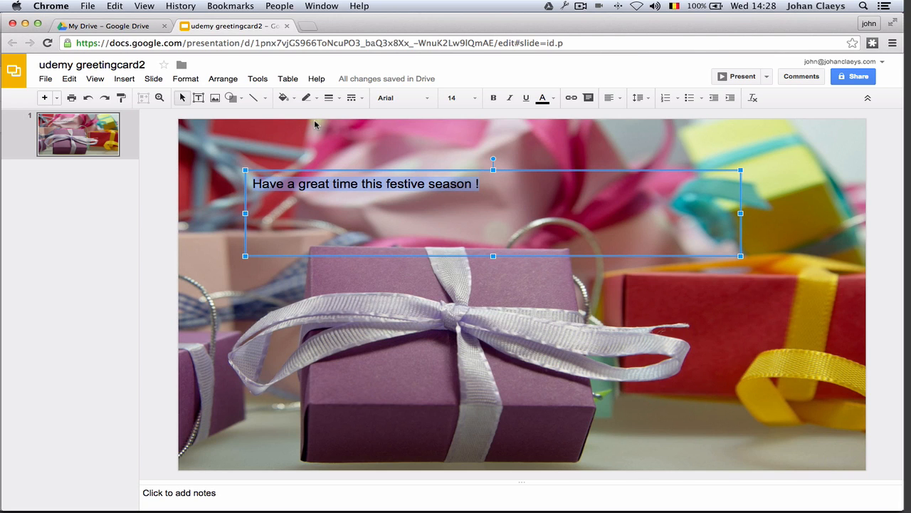
pyautogui.click(400, 99)
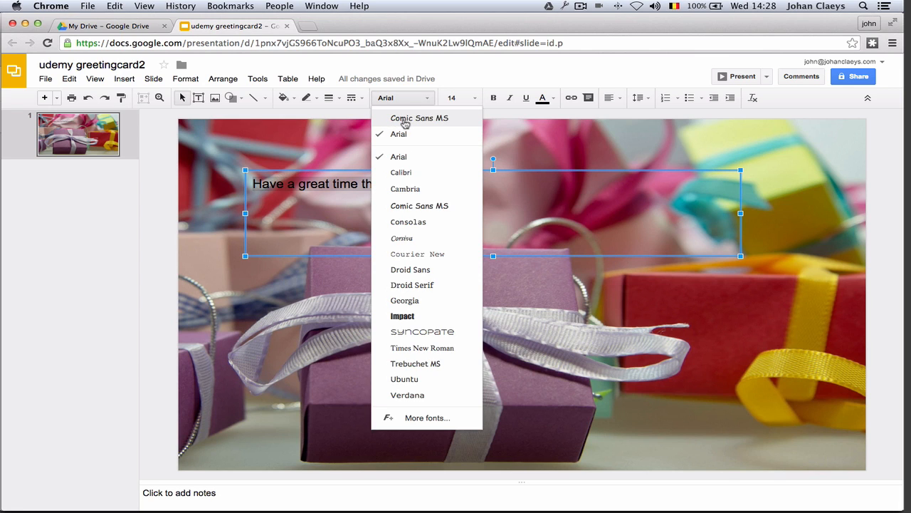
pyautogui.click(404, 118)
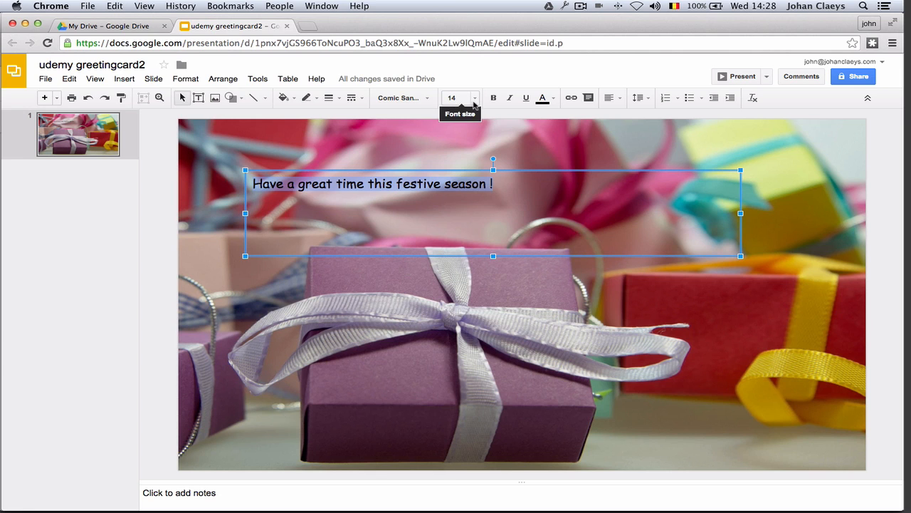
pyautogui.click(474, 99)
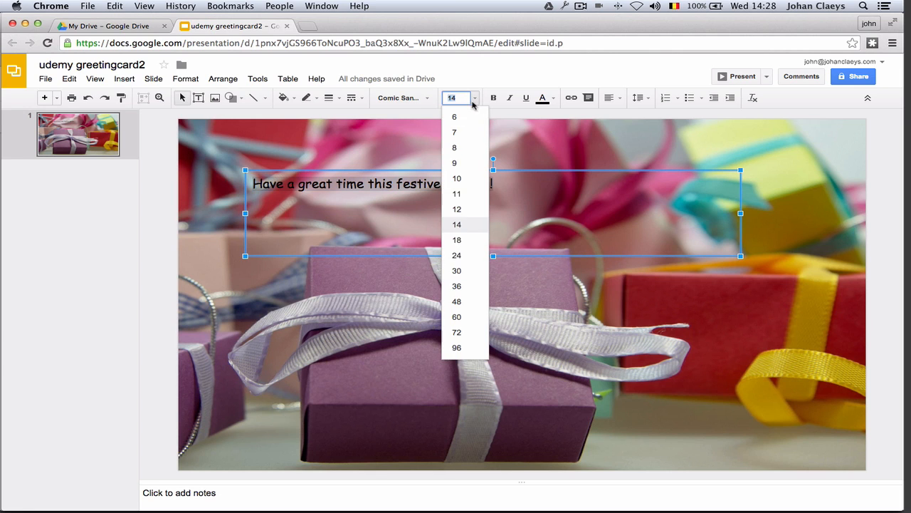
pyautogui.click(457, 301)
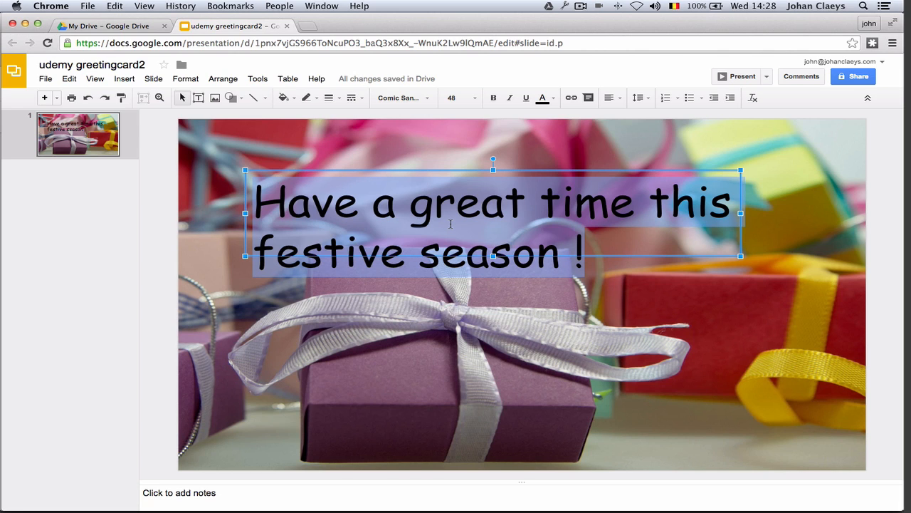
# Colour the greeting text white and centre it horizontally in its text box
pyautogui.click(544, 100)
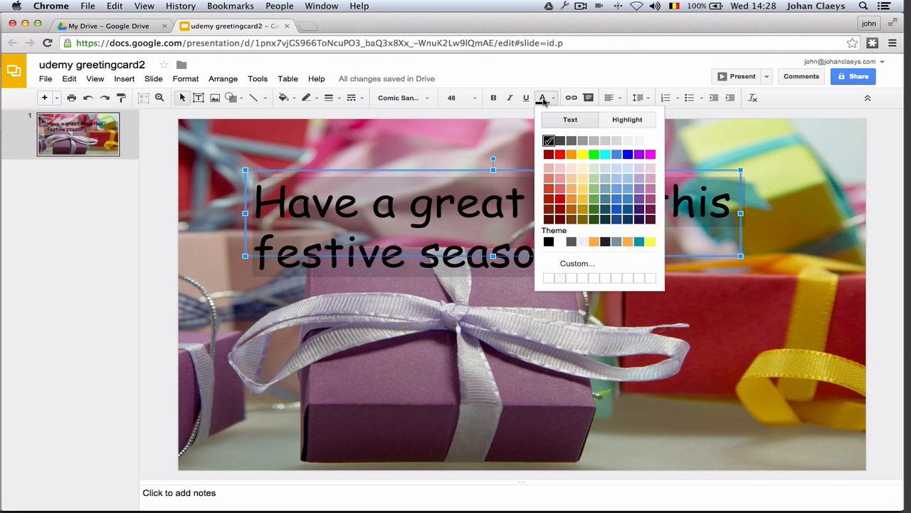
pyautogui.click(650, 141)
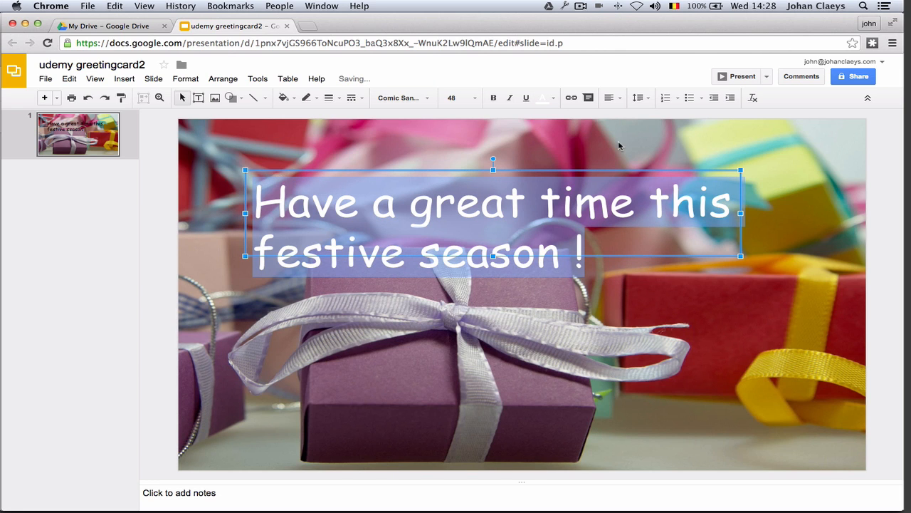
pyautogui.click(615, 100)
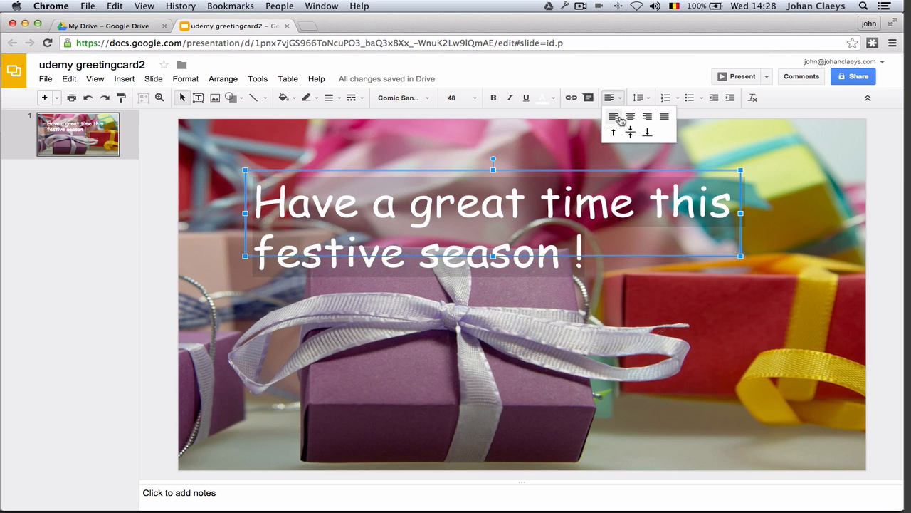
pyautogui.click(631, 118)
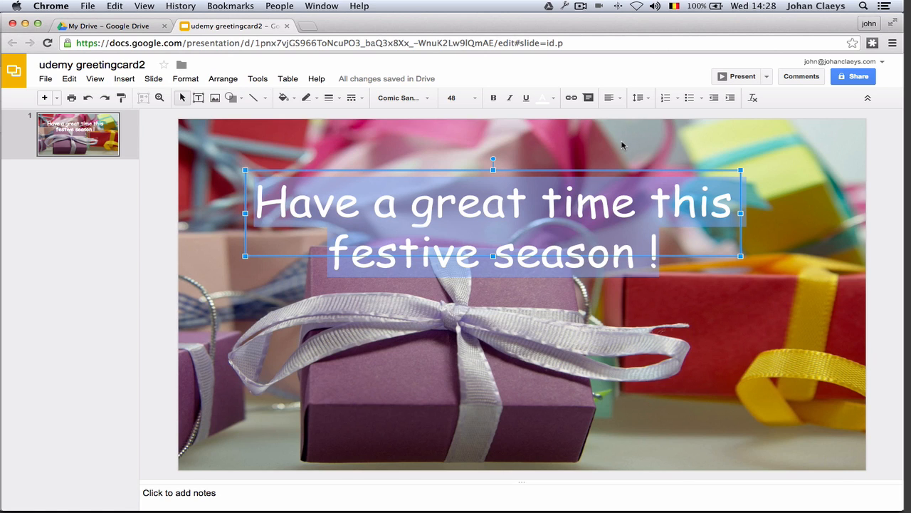
pyautogui.click(621, 144)
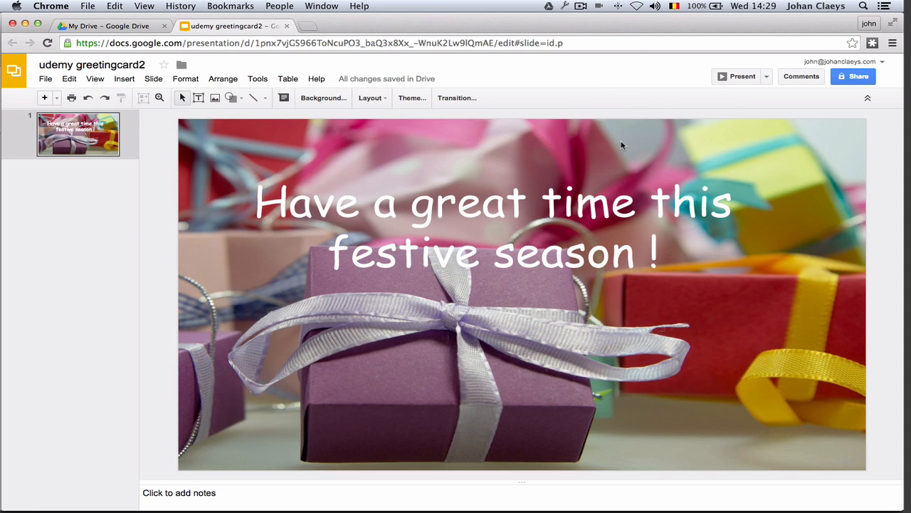
# Delete the greeting text box from the slide
pyautogui.click(598, 182)
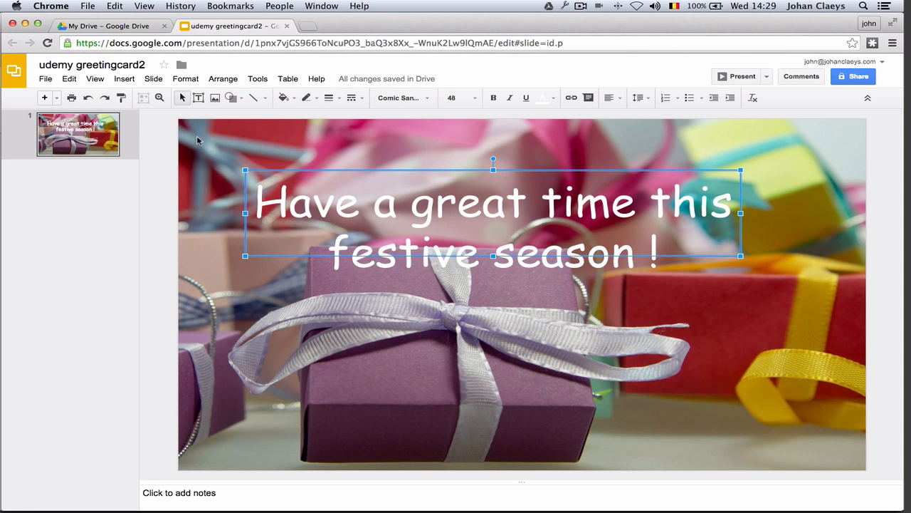
pyautogui.click(70, 79)
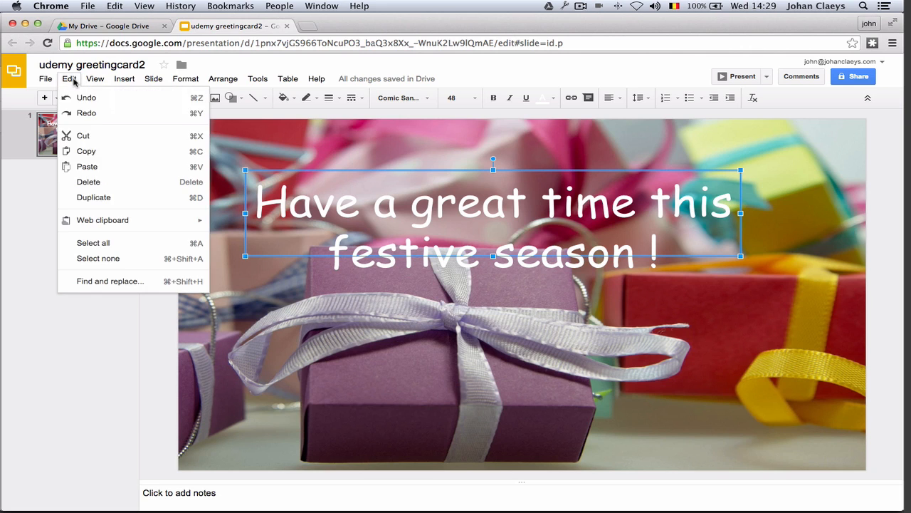
pyautogui.click(100, 182)
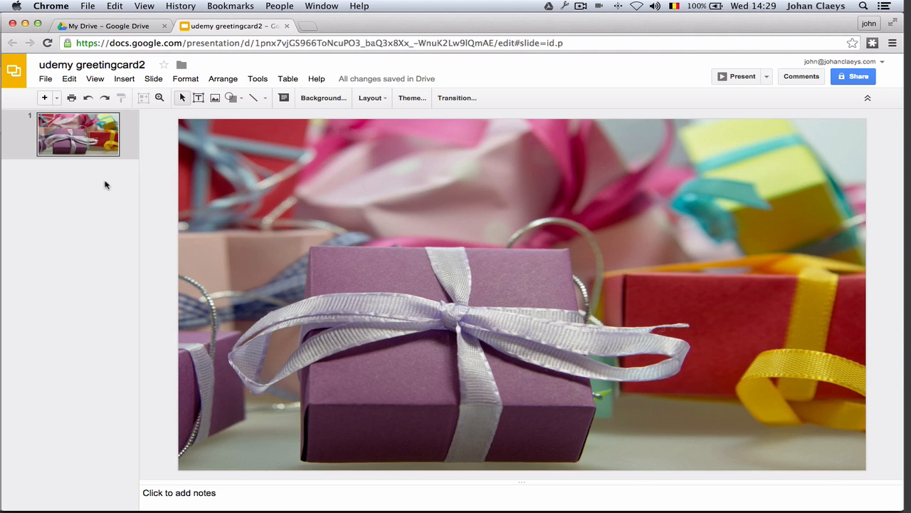
# Insert word art on two lines: "Have a great time this" and "festive season"
pyautogui.click(123, 78)
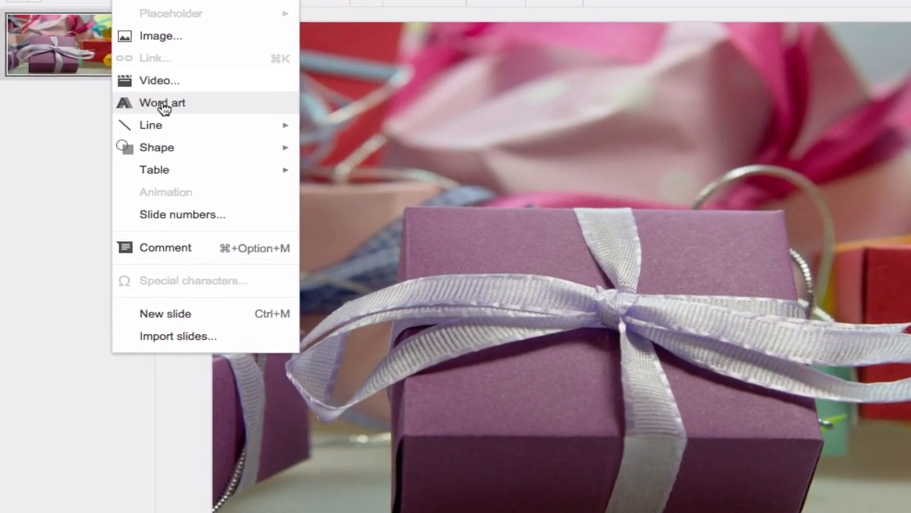
pyautogui.click(153, 125)
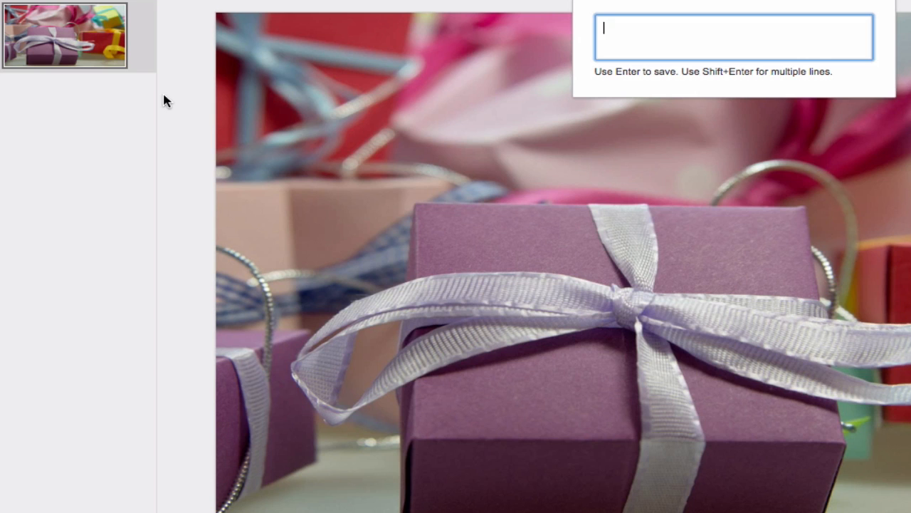
pyautogui.write('Have a great t')
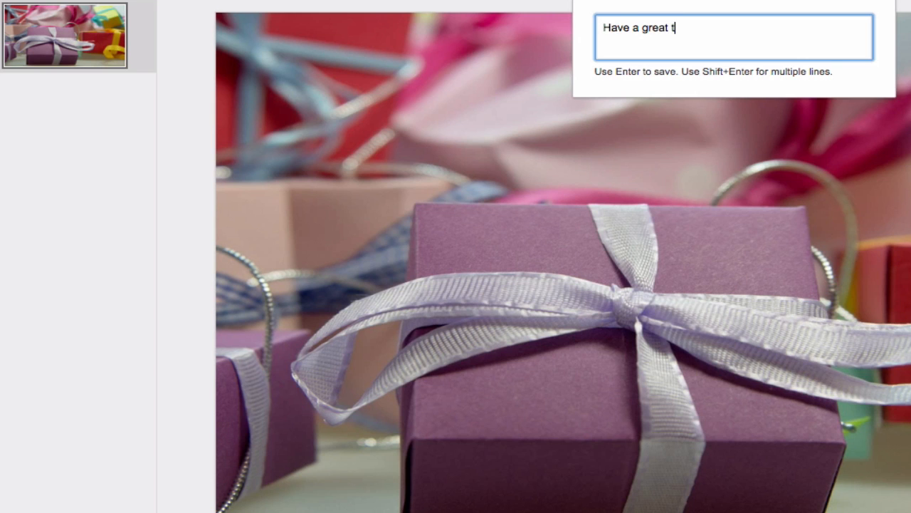
pyautogui.write('ime this festive seas')
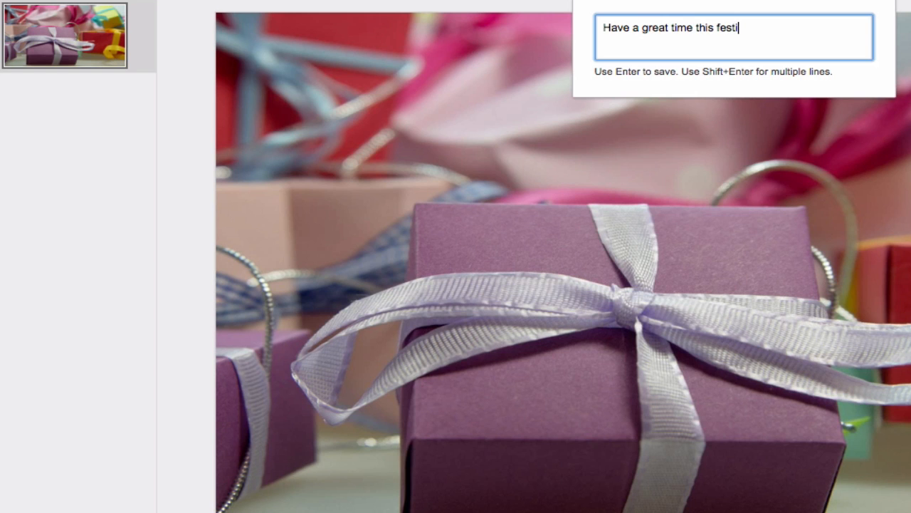
pyautogui.write('on')
pyautogui.click(716, 27)
pyautogui.hotkey('shift', 'Return')
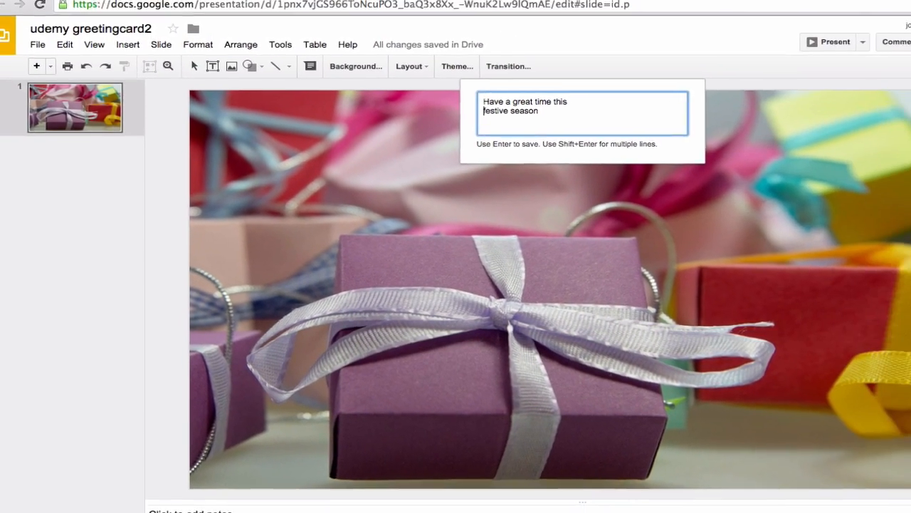
pyautogui.press('Return')
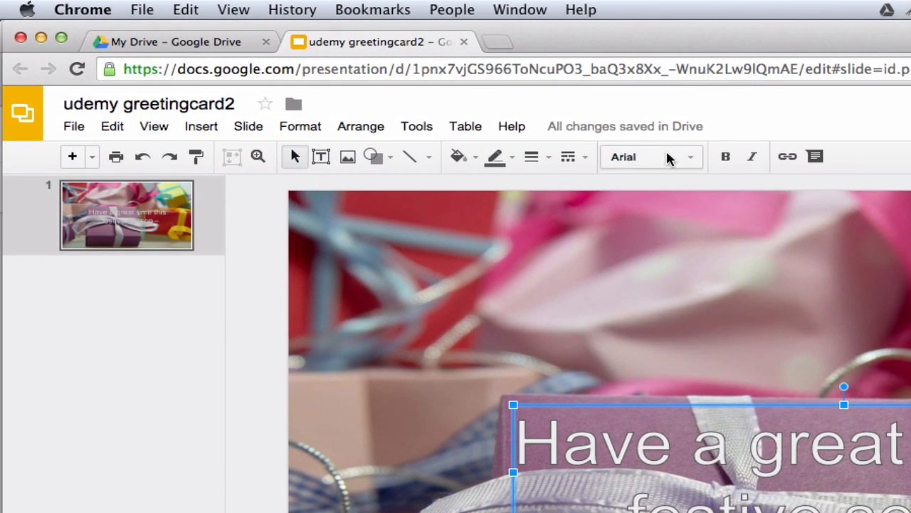
# Set the word art's font to Comic Sans MS and make it bold
pyautogui.click(667, 157)
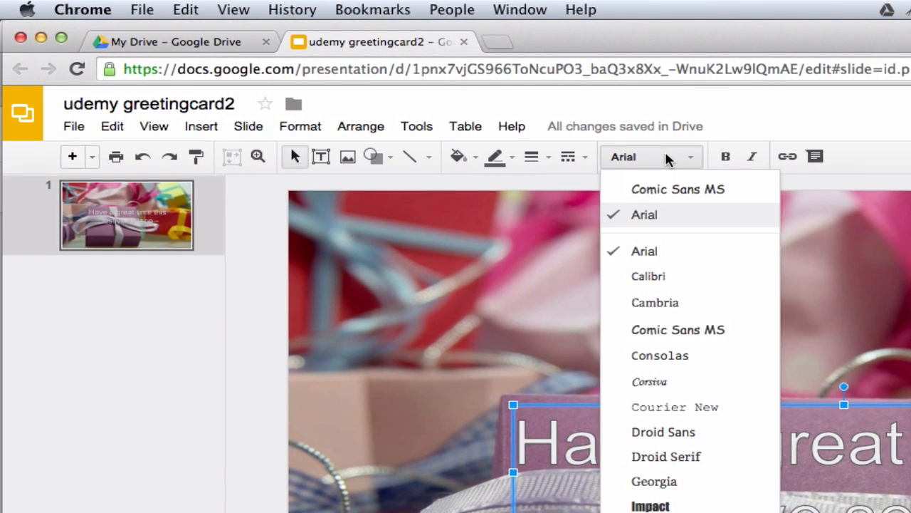
pyautogui.click(667, 191)
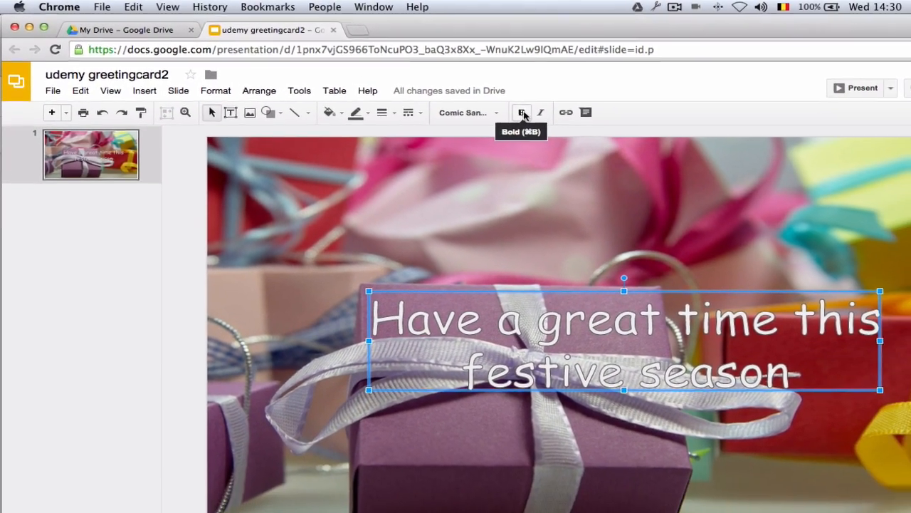
pyautogui.click(563, 122)
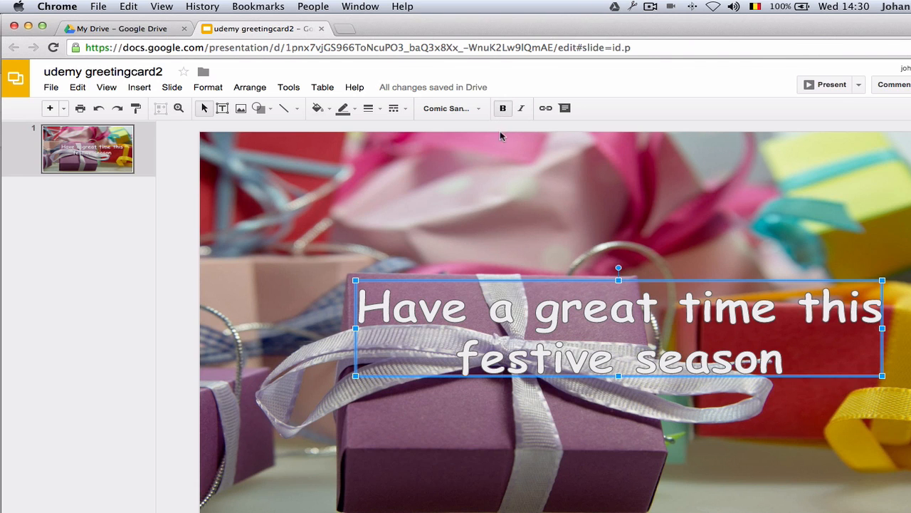
# Give the word art a semi-transparent light grey custom fill, #eeeeee52, and a white outline
pyautogui.click(320, 112)
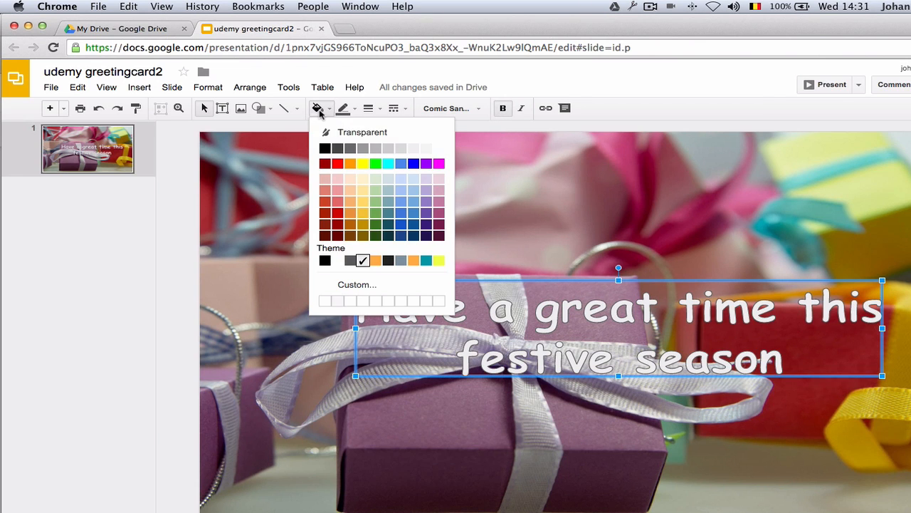
pyautogui.click(363, 260)
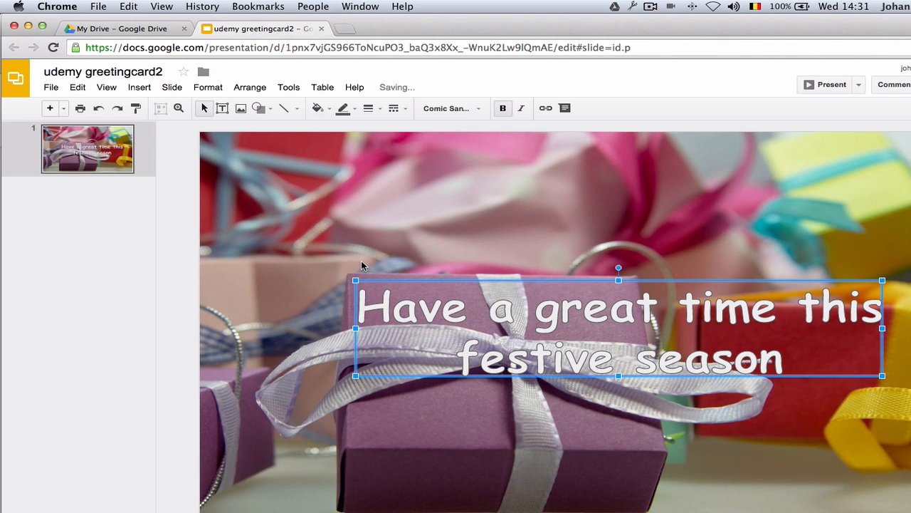
pyautogui.click(322, 109)
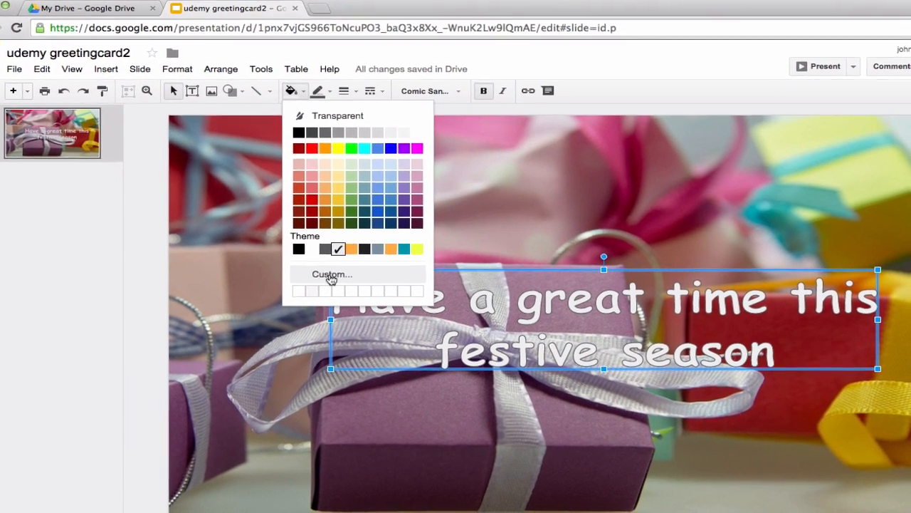
pyautogui.click(356, 284)
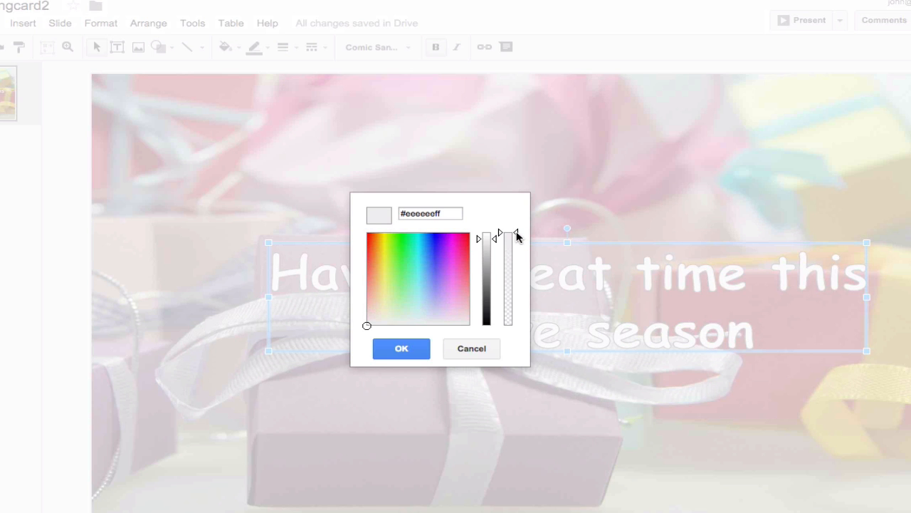
pyautogui.moveTo(518, 236); pyautogui.dragTo(514, 298)
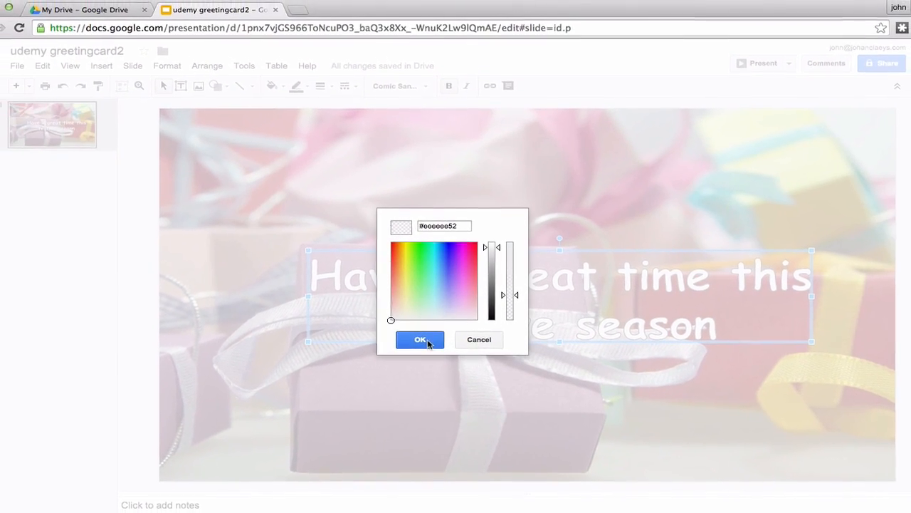
pyautogui.click(430, 341)
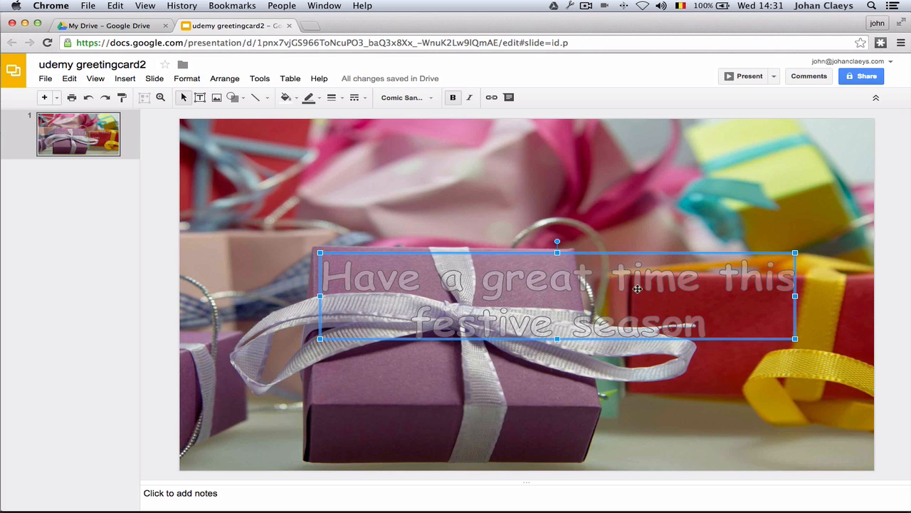
pyautogui.click(311, 97)
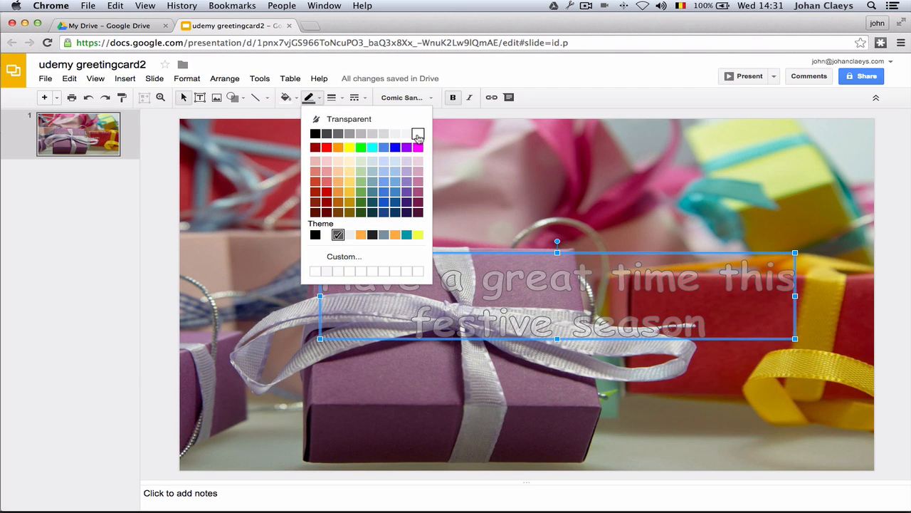
pyautogui.click(418, 135)
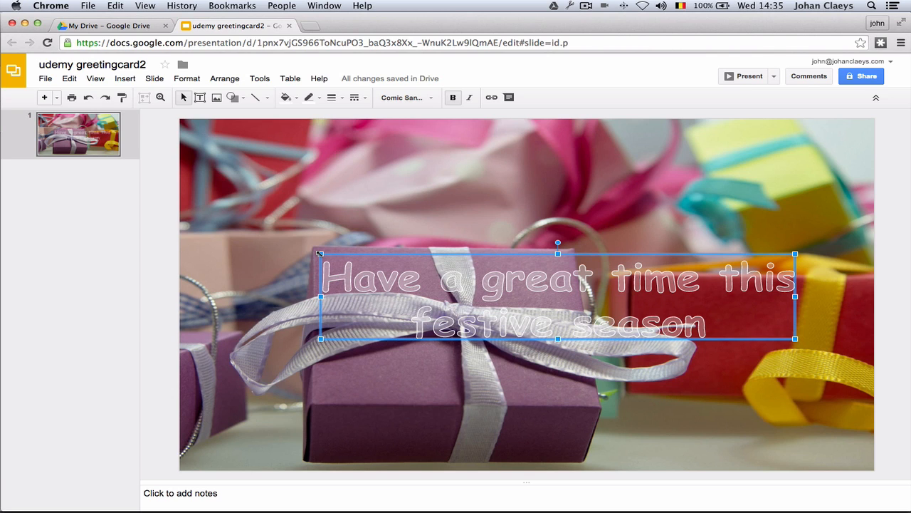
# Enlarge the word art proportionally from its upper-left corner and move it higher, centred horizontally on the slide
pyautogui.moveTo(321, 253); pyautogui.dragTo(270, 225)
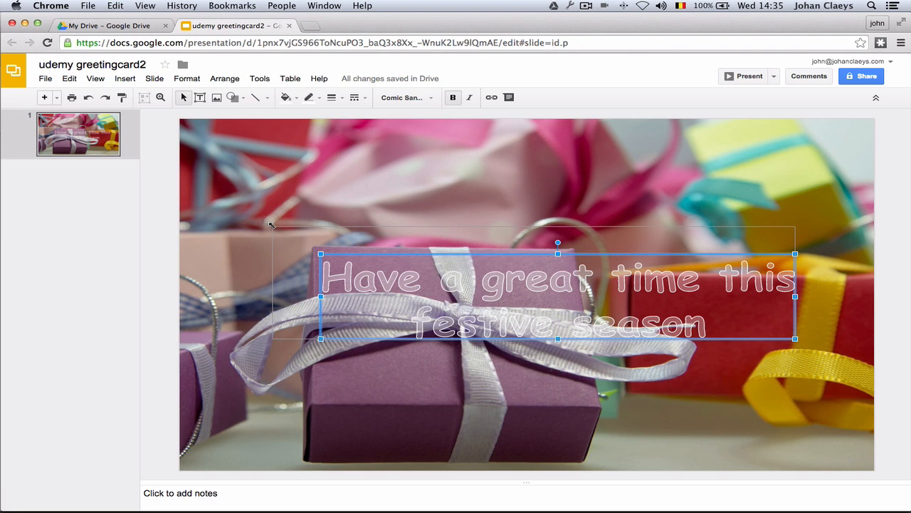
pyautogui.press('shift')
pyautogui.moveTo(270, 225); pyautogui.dragTo(283, 243)
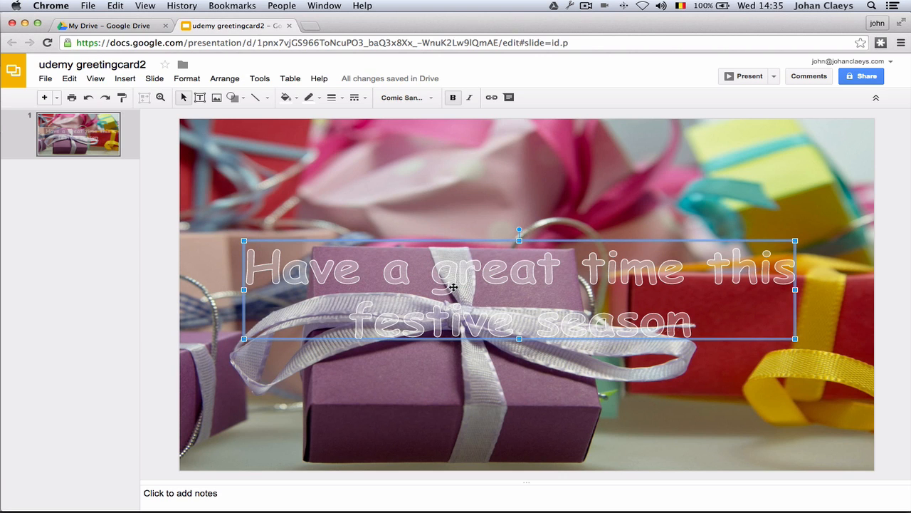
pyautogui.moveTo(453, 287); pyautogui.dragTo(461, 236)
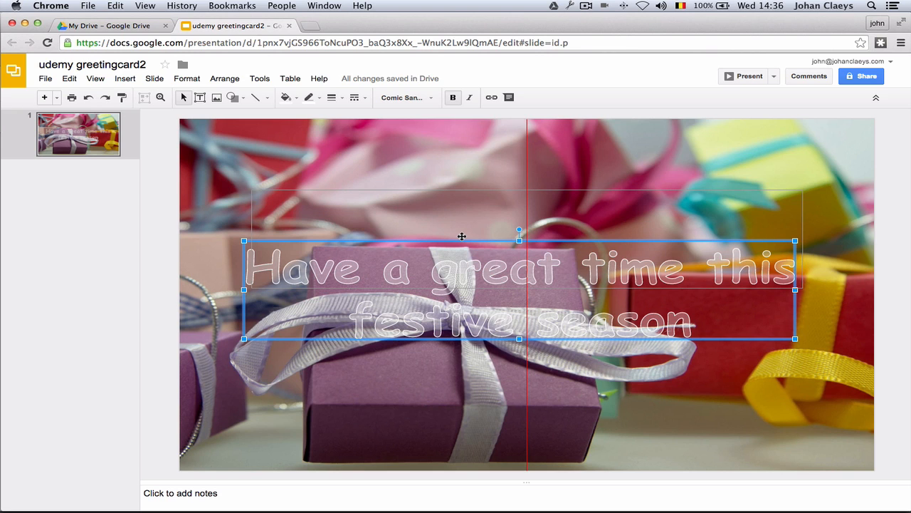
pyautogui.moveTo(461, 235); pyautogui.dragTo(461, 240)
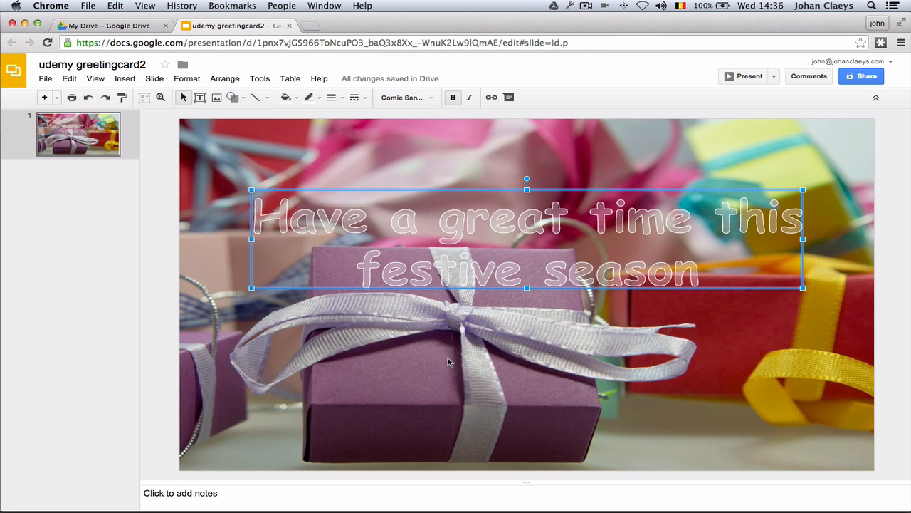
pyautogui.click(489, 347)
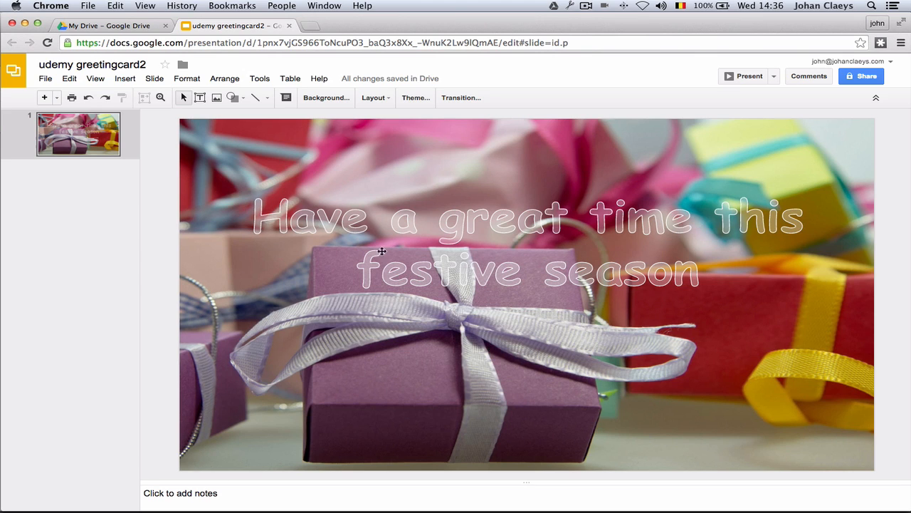
# Draw a full-height rectangle along the slide's left edge, about one sixth of the slide wide, and align its edges with the slide
pyautogui.click(233, 98)
pyautogui.moveTo(237, 120)
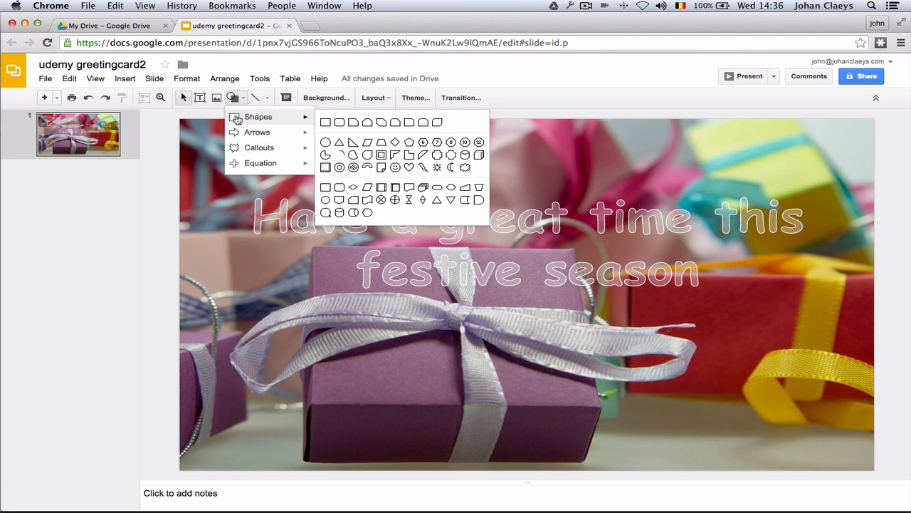
pyautogui.click(326, 122)
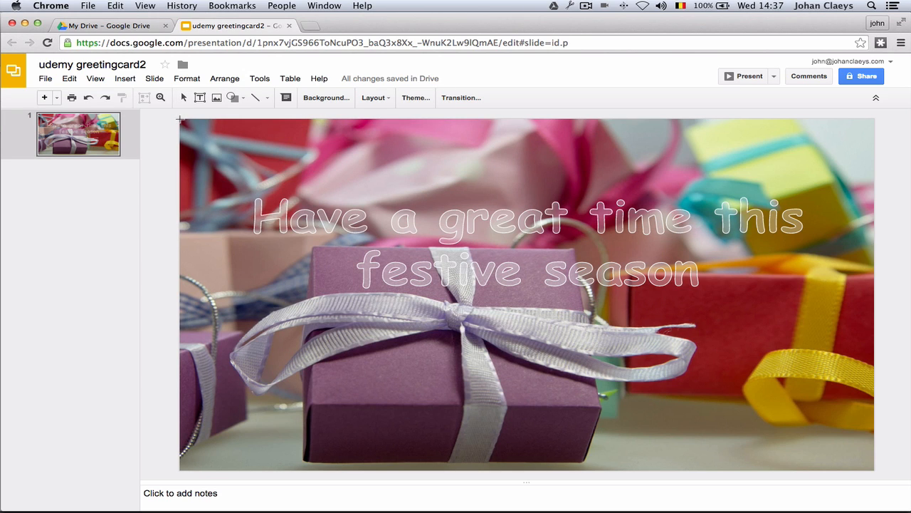
pyautogui.moveTo(180, 120); pyautogui.dragTo(300, 471)
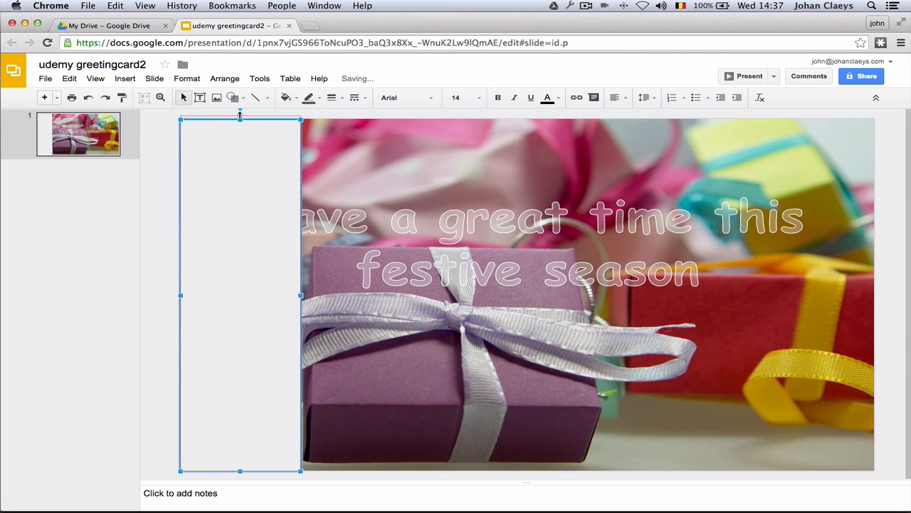
pyautogui.moveTo(240, 115); pyautogui.dragTo(240, 118)
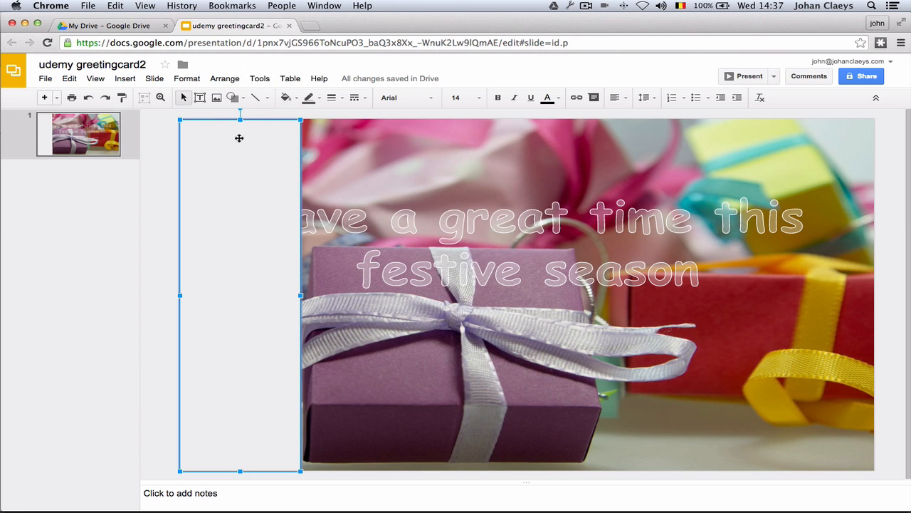
# Give the rectangle a custom light grey #eeeeee fill with reduced opacity so the photo shows through
pyautogui.click(288, 97)
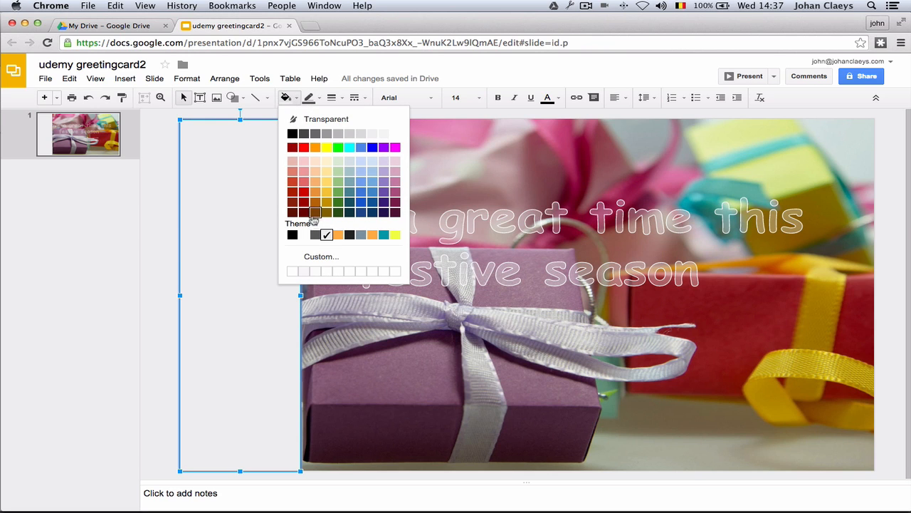
pyautogui.click(340, 258)
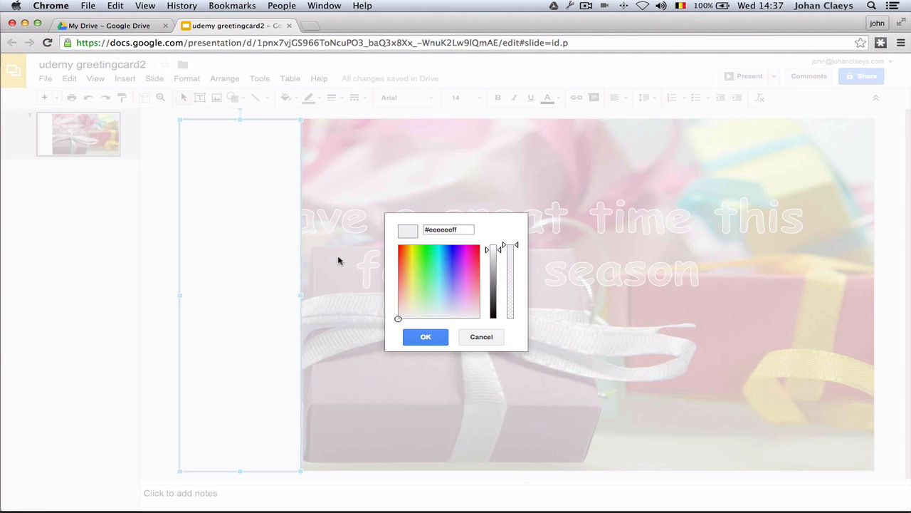
pyautogui.click(516, 248)
pyautogui.moveTo(518, 257)
pyautogui.mouseDown()
pyautogui.moveTo(520, 301)
pyautogui.moveTo(520, 286)
pyautogui.mouseUp()
pyautogui.click(440, 338)
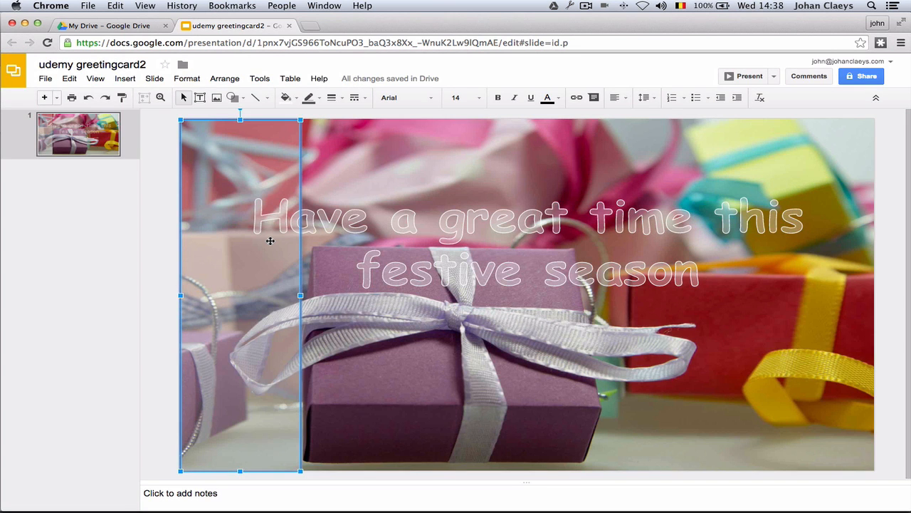